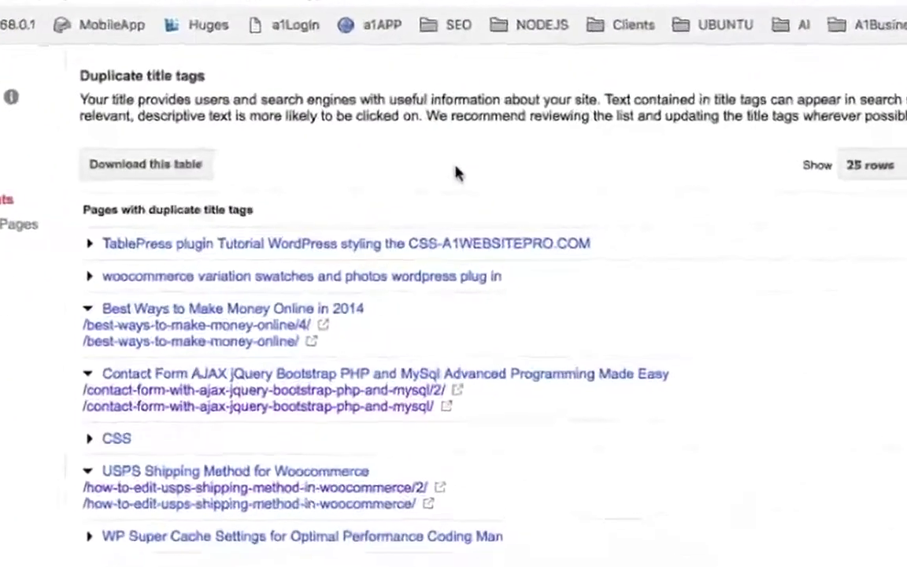
Step: Review the pages with duplicate title tags under HTML Improvements, open the second Contact Form AJAX page, and collapse that entry
{"action": "scroll", "coordinate": [457, 155], "scroll_direction": "up", "scroll_amount": 2}
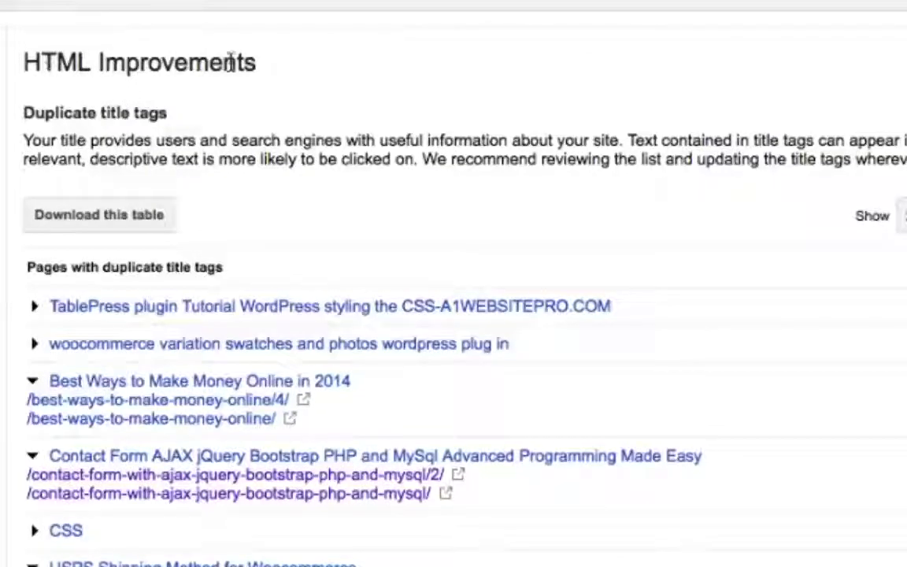
{"action": "scroll", "coordinate": [329, 208], "scroll_direction": "down", "scroll_amount": 1}
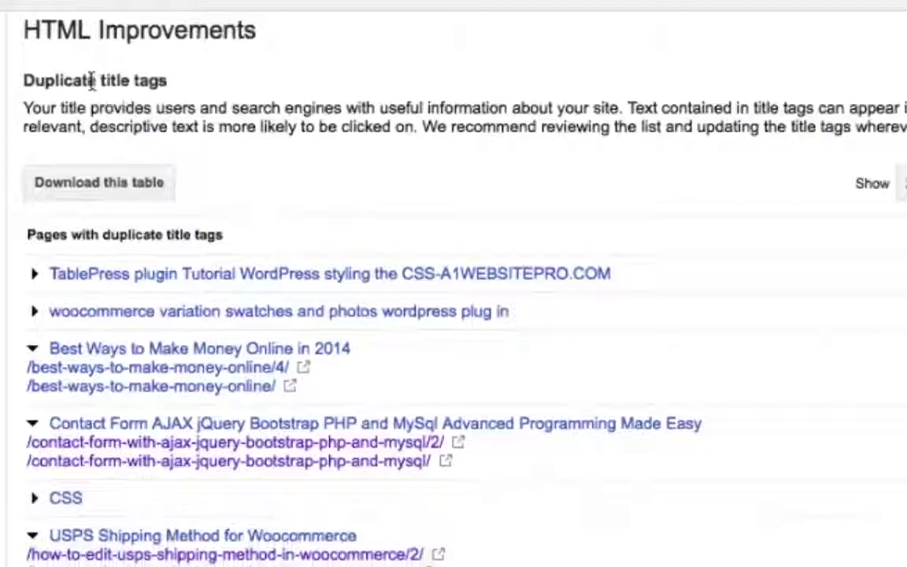
{"action": "left_click_drag", "start_coordinate": [70, 85], "coordinate": [168, 86]}
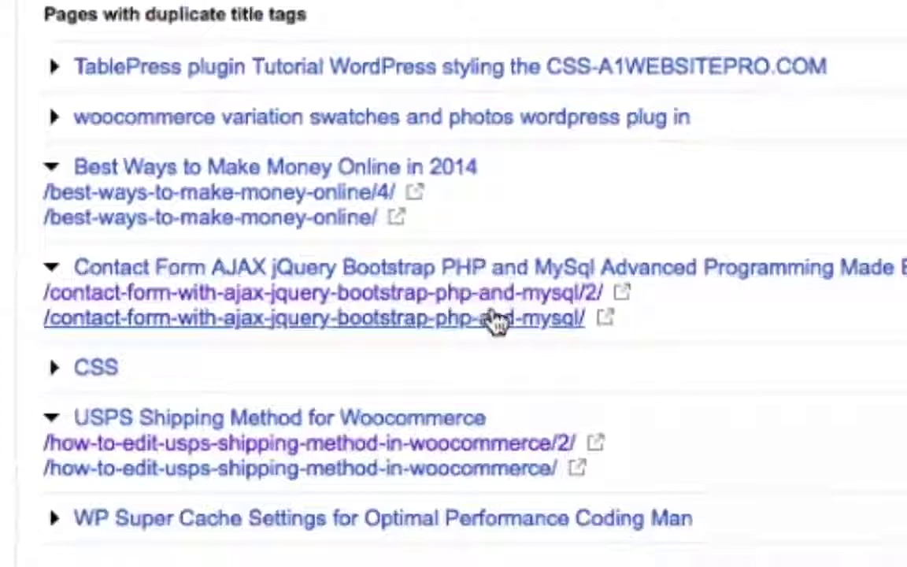
{"action": "left_click", "coordinate": [496, 321]}
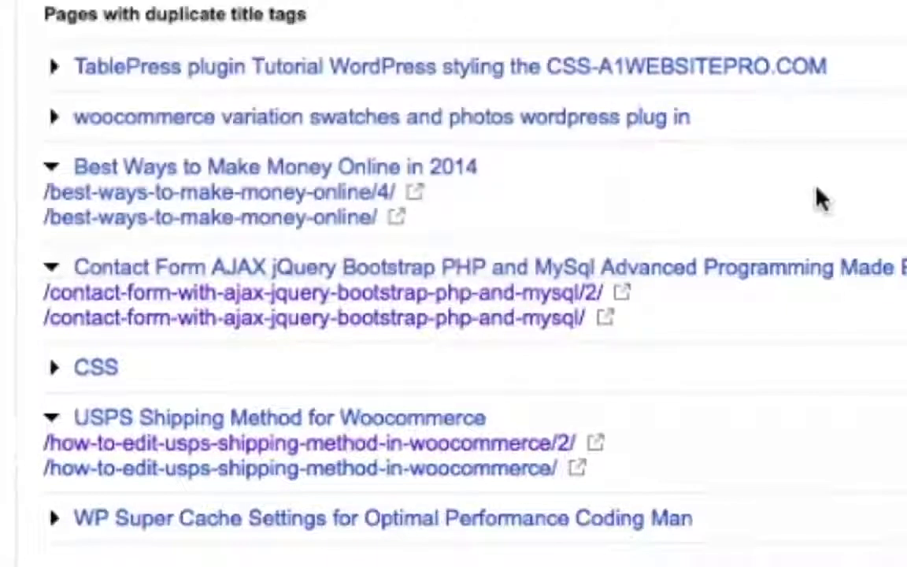
{"action": "scroll", "coordinate": [815, 196], "scroll_direction": "down", "scroll_amount": 1}
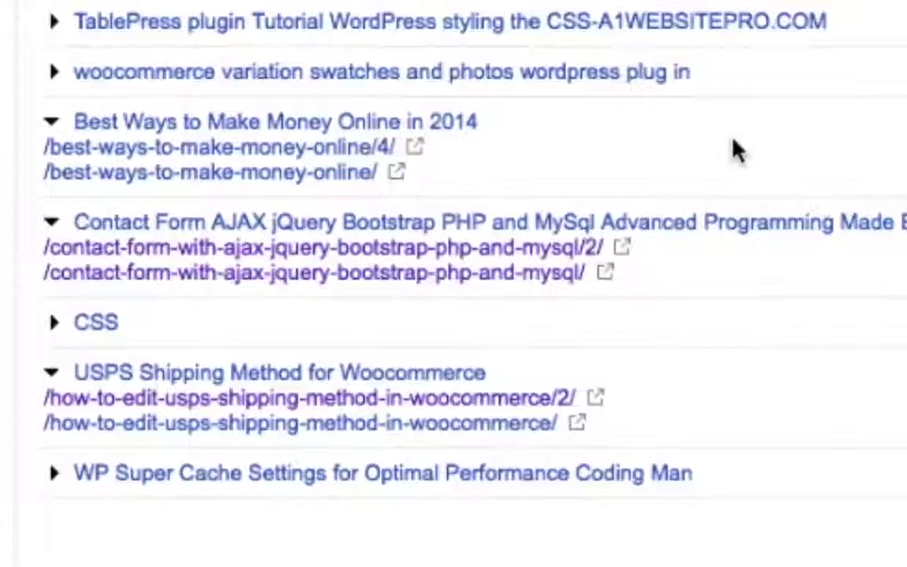
{"action": "left_click", "coordinate": [51, 230]}
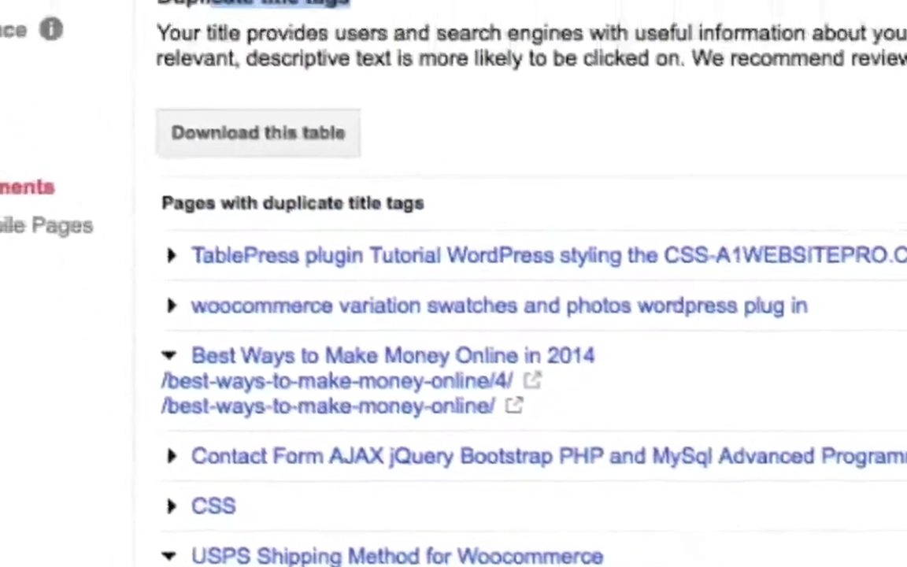
Step: Switch to the WordPress admin, search the posts for "USPS SHIPPING METHOD", and open the matching post for editing
{"action": "left_click", "coordinate": [385, 175]}
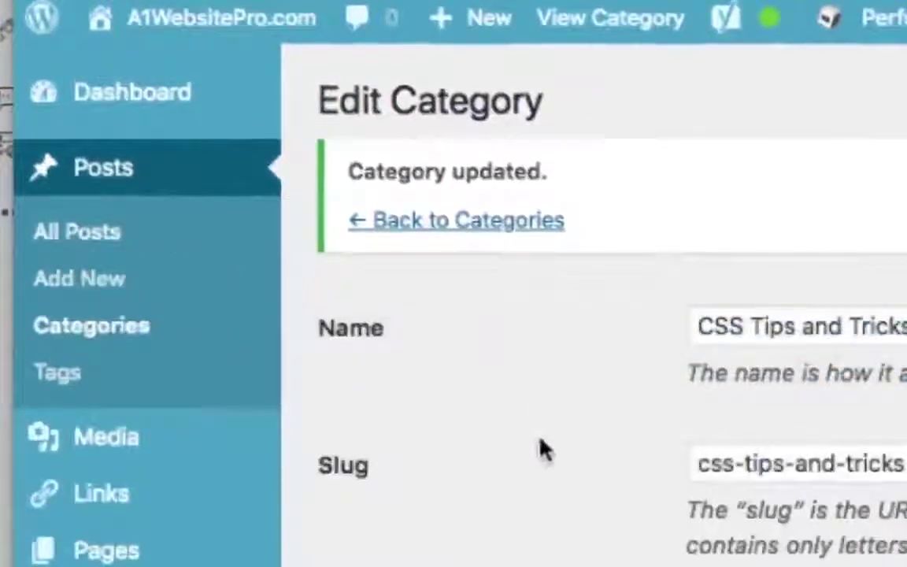
{"action": "scroll", "coordinate": [510, 460], "scroll_direction": "down", "scroll_amount": 6}
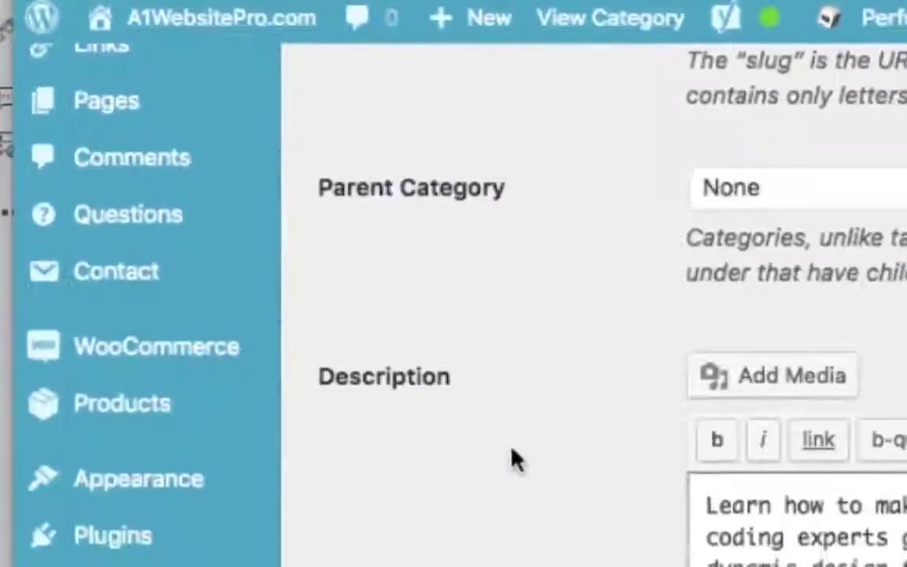
{"action": "scroll", "coordinate": [512, 460], "scroll_direction": "up", "scroll_amount": 5}
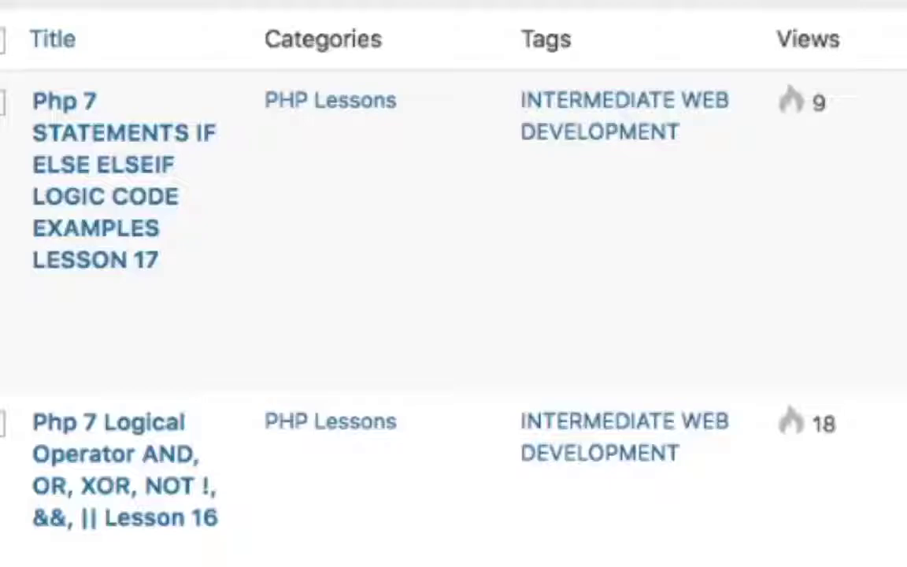
{"action": "type", "text": "USPS SHIPPI"}
{"action": "type", "text": "NG METHOD"}
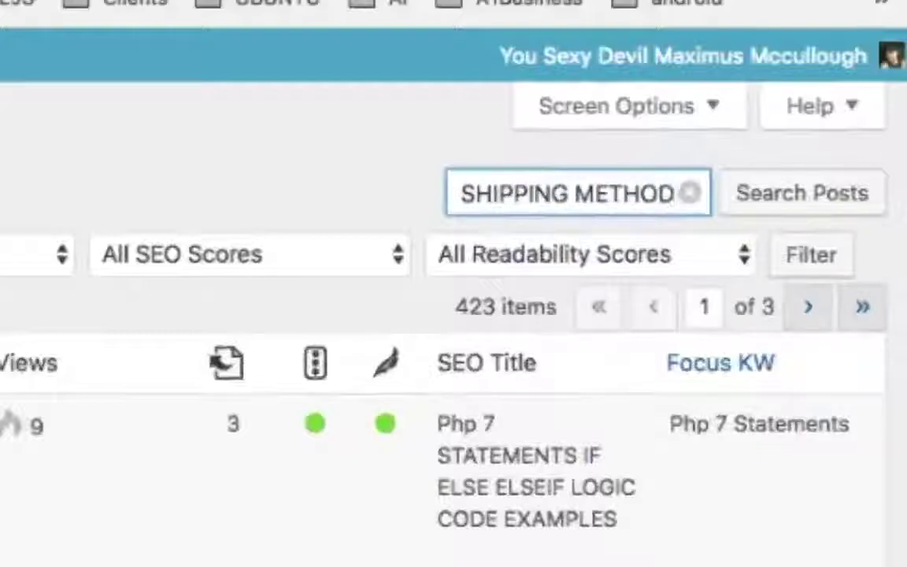
{"action": "left_click", "coordinate": [819, 197]}
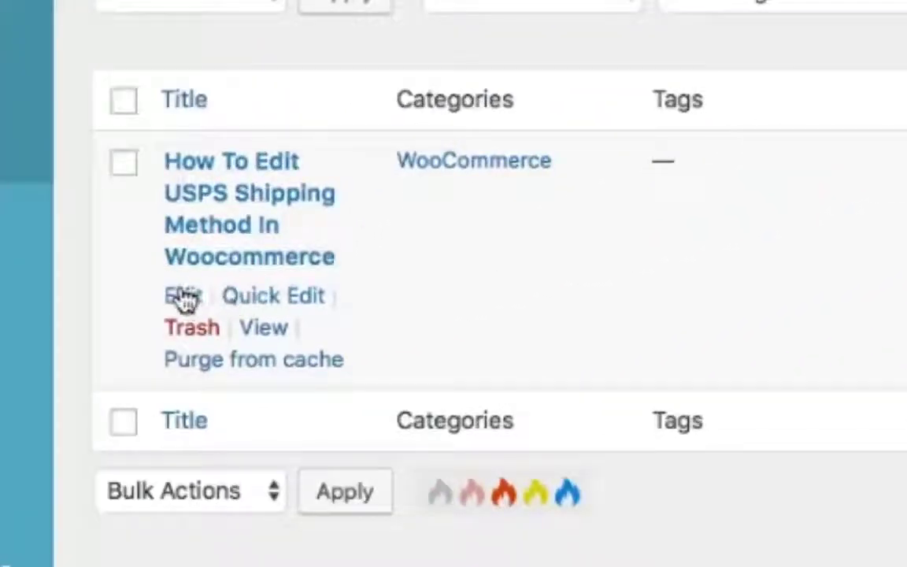
{"action": "left_click", "coordinate": [183, 298]}
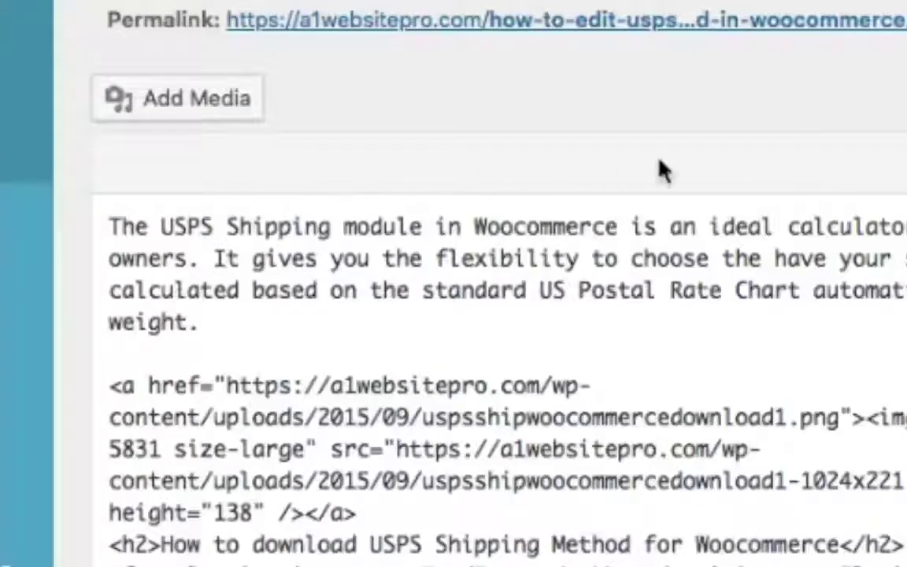
Step: Open the post's Yoast snippet editor and append the Page variable to the end of the SEO title
{"action": "scroll", "coordinate": [496, 354], "scroll_direction": "down", "scroll_amount": 20}
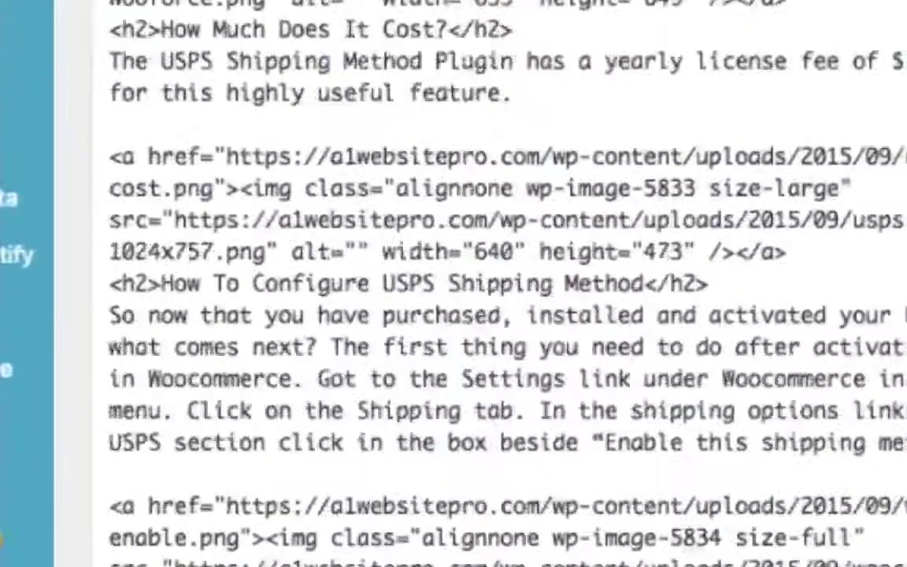
{"action": "scroll", "coordinate": [496, 315], "scroll_direction": "down", "scroll_amount": 20}
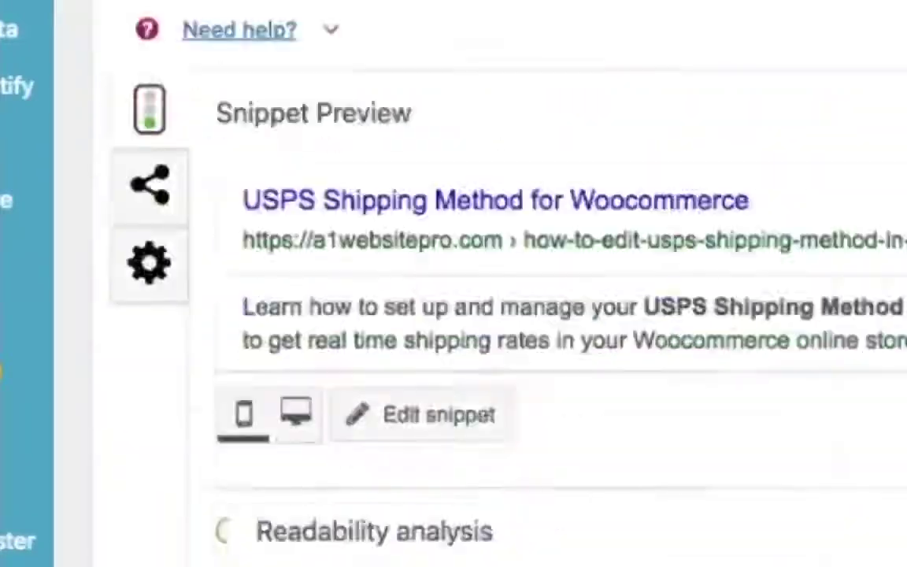
{"action": "scroll", "coordinate": [496, 315], "scroll_direction": "up", "scroll_amount": 2}
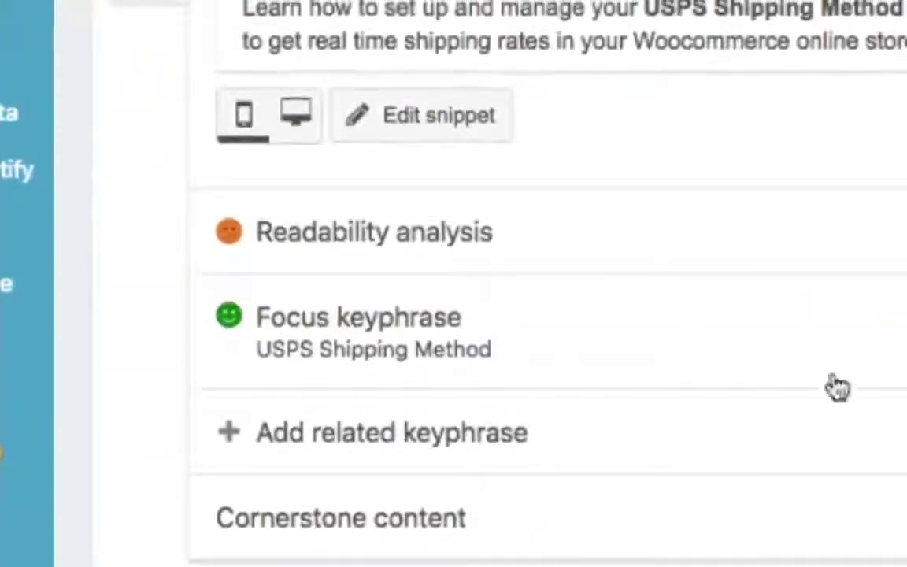
{"action": "left_click", "coordinate": [475, 121]}
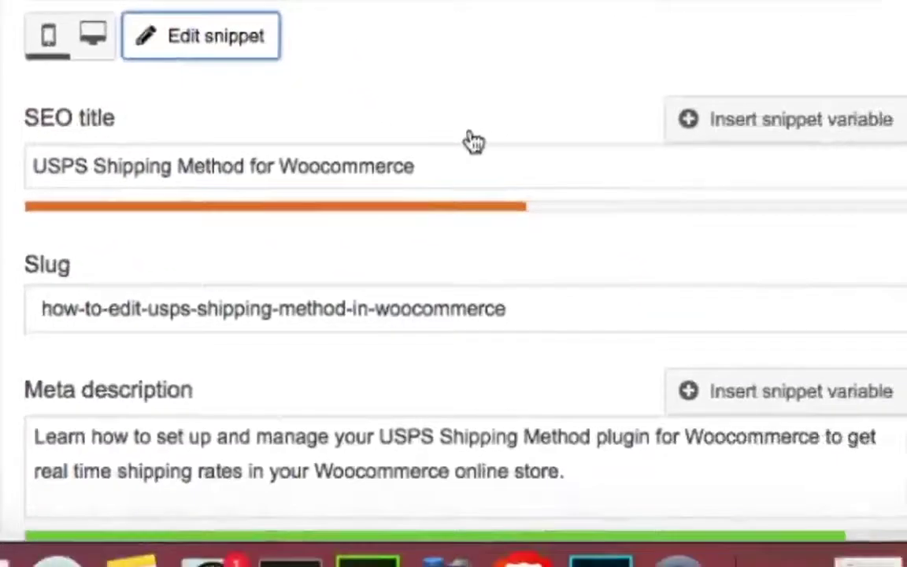
{"action": "scroll", "coordinate": [637, 201], "scroll_direction": "down", "scroll_amount": 3}
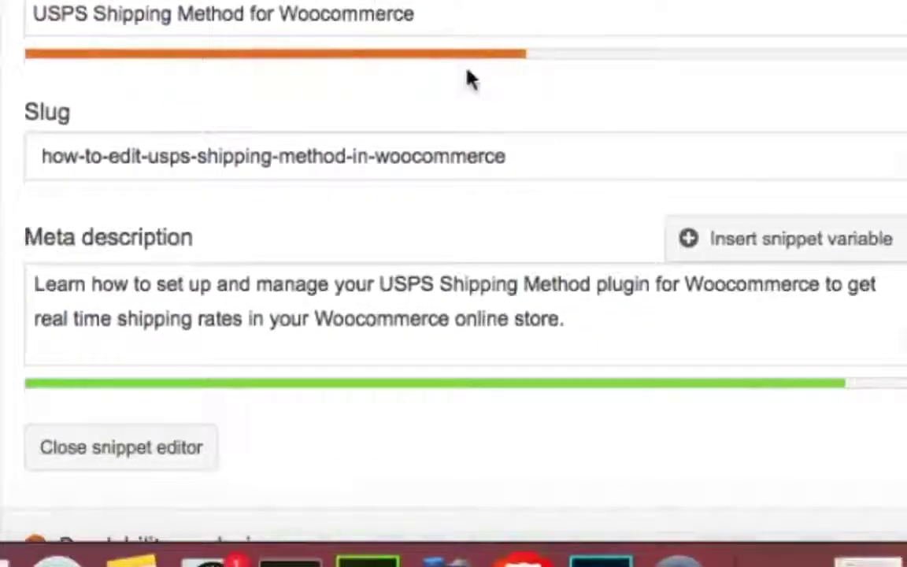
{"action": "left_click", "coordinate": [504, 13]}
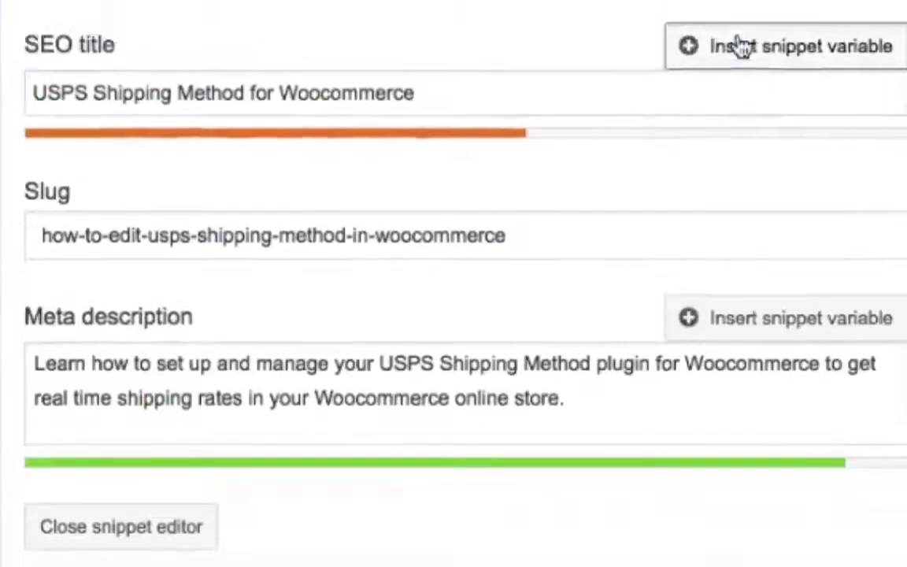
{"action": "type", "text": "%"}
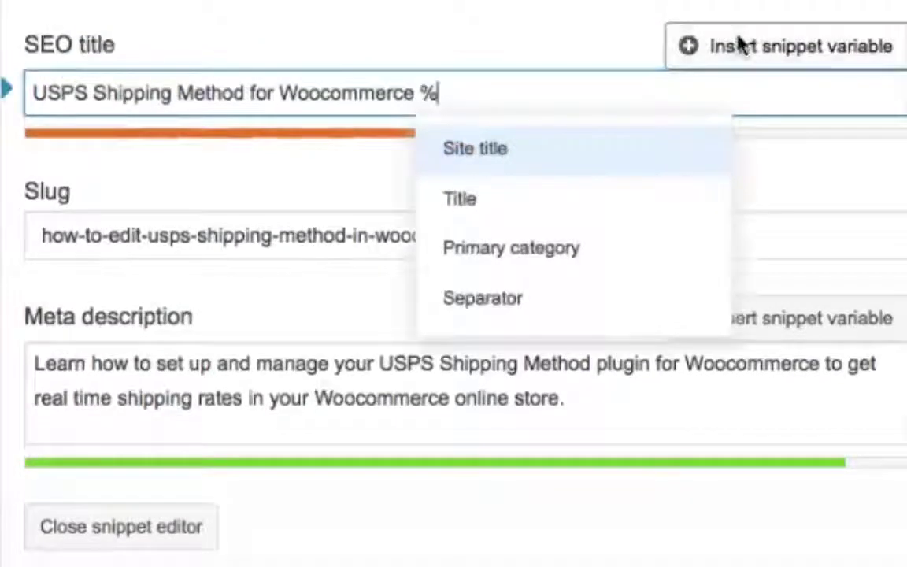
{"action": "type", "text": "PAGE"}
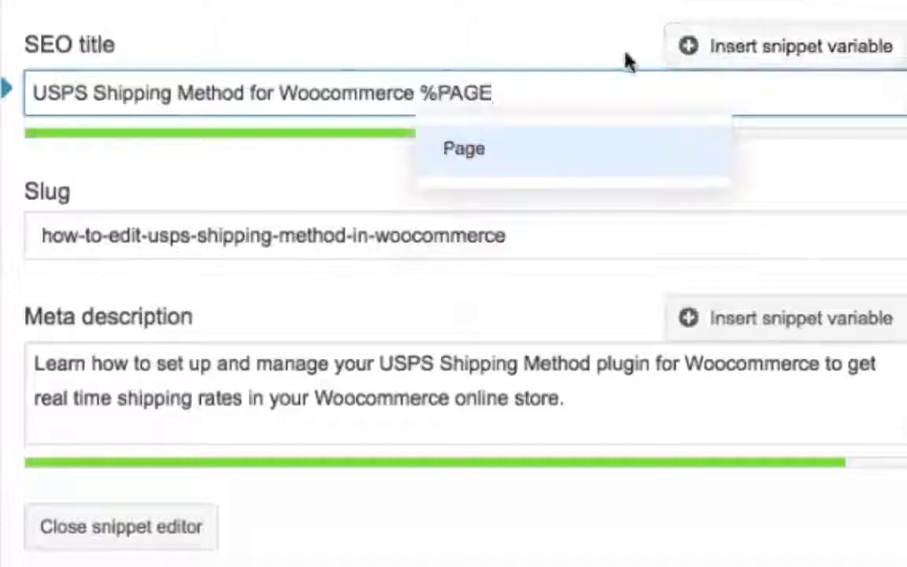
{"action": "left_click", "coordinate": [506, 157]}
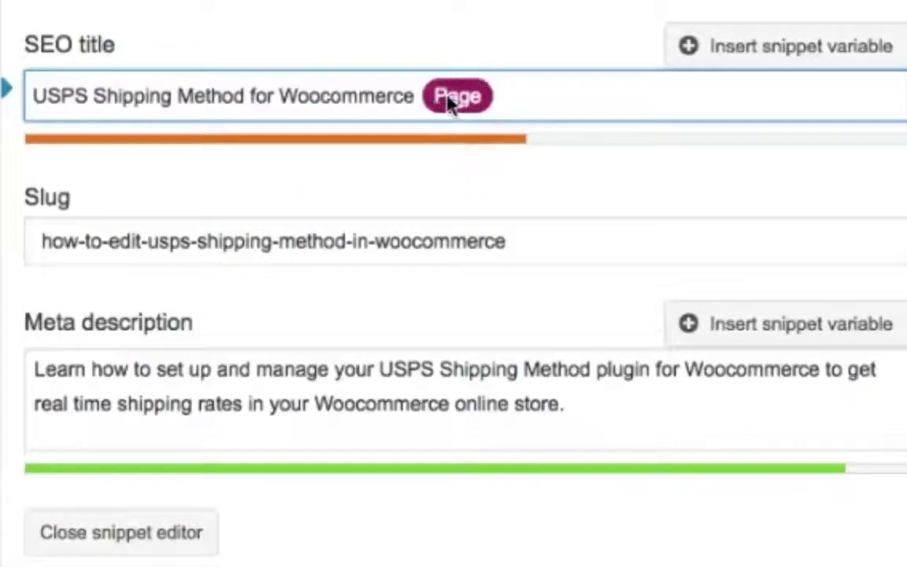
Step: Append the Page snippet variable to the end of the meta description
{"action": "left_click", "coordinate": [604, 411]}
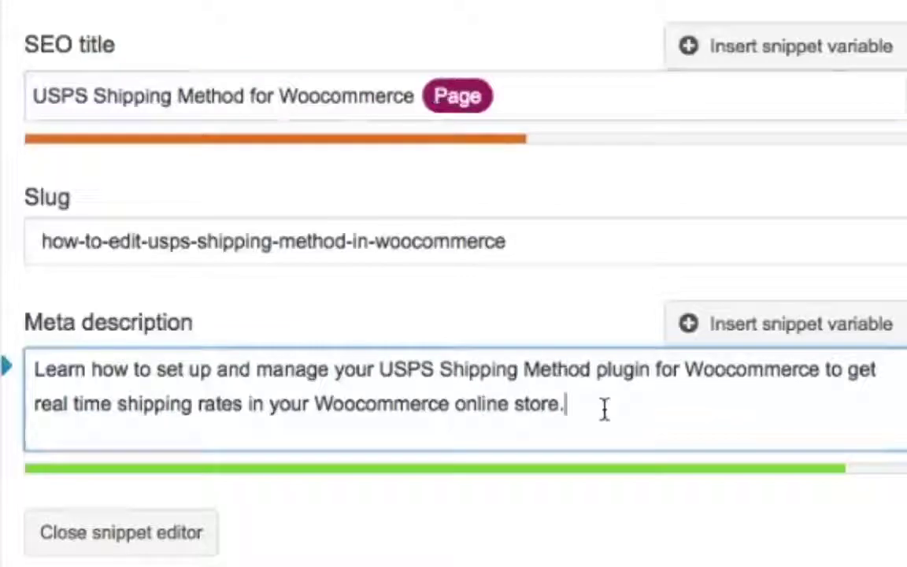
{"action": "left_click", "coordinate": [803, 342]}
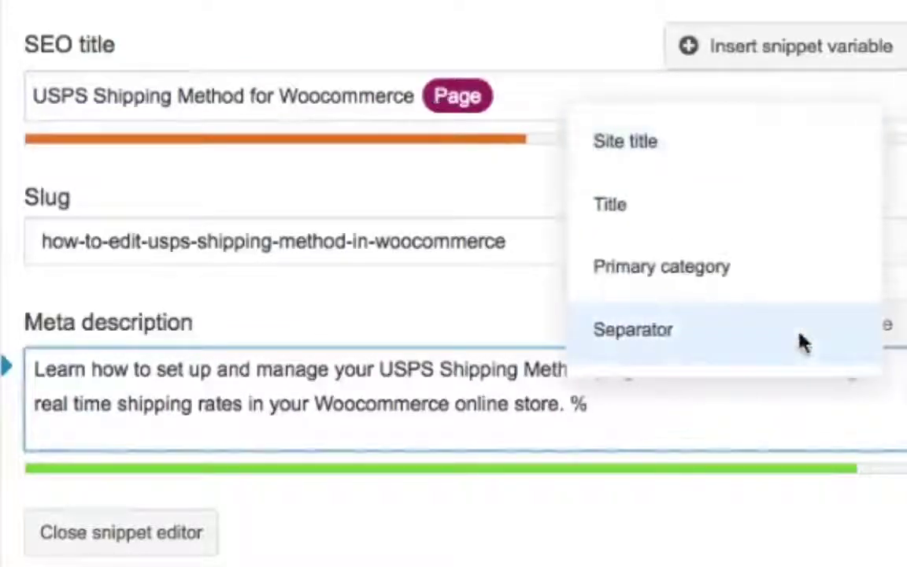
{"action": "type", "text": "PAGE"}
{"action": "left_click", "coordinate": [663, 490]}
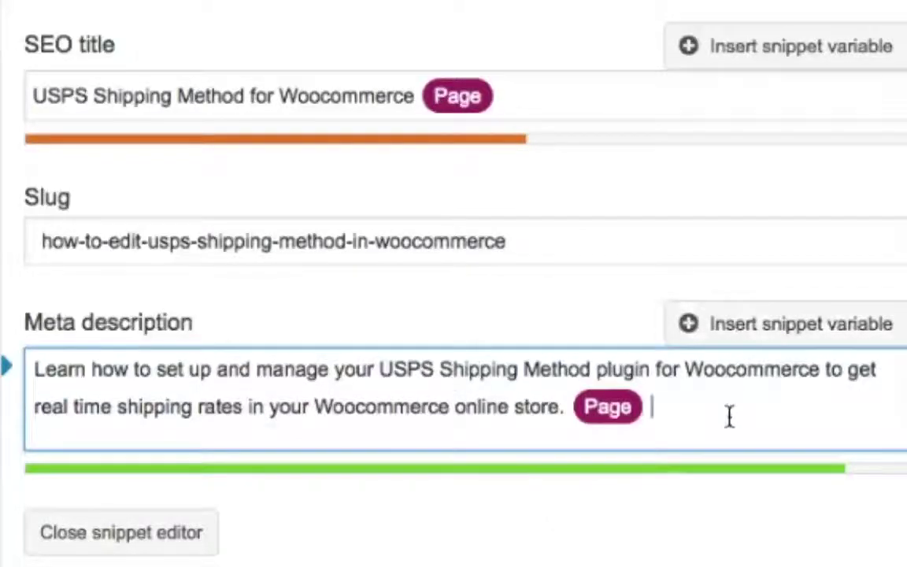
Step: Update the USPS shipping method post to save the snippet changes
{"action": "scroll", "coordinate": [729, 417], "scroll_direction": "down", "scroll_amount": 1}
{"action": "scroll", "coordinate": [729, 417], "scroll_direction": "up", "scroll_amount": 3}
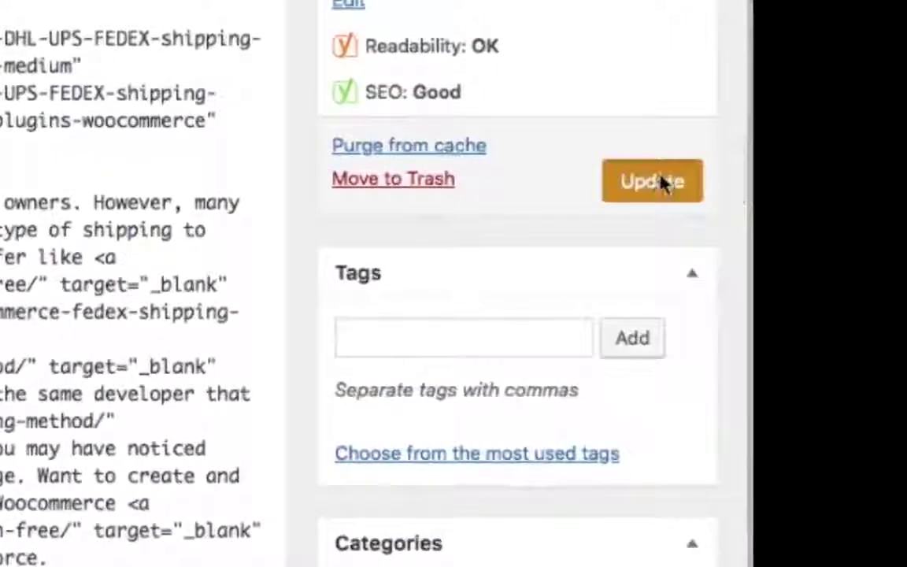
{"action": "left_click", "coordinate": [662, 183]}
{"action": "scroll", "coordinate": [309, 347], "scroll_direction": "down", "scroll_amount": 5}
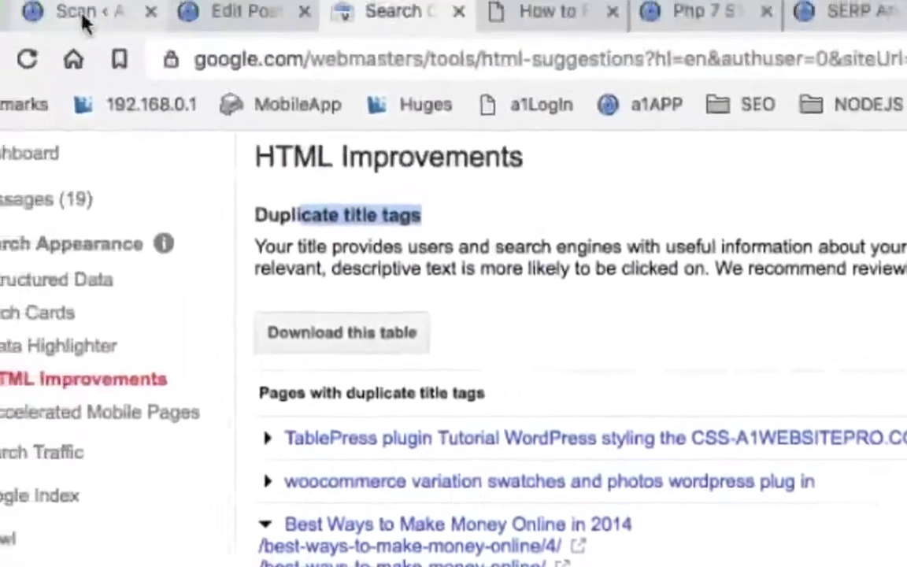
Step: Open the live site in a new browser tab and go to the Intermediate Web Development page under Programming
{"action": "left_click", "coordinate": [81, 17]}
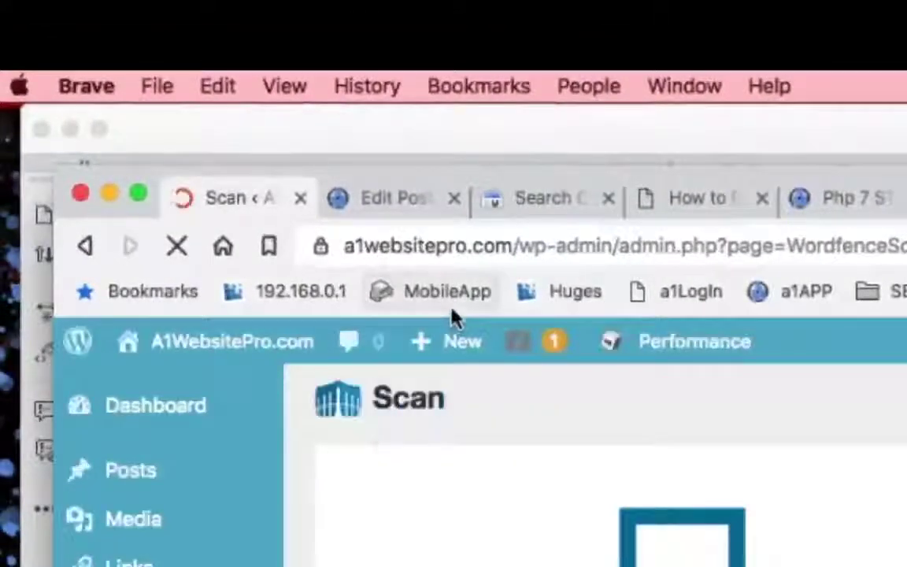
{"action": "left_click", "coordinate": [367, 208]}
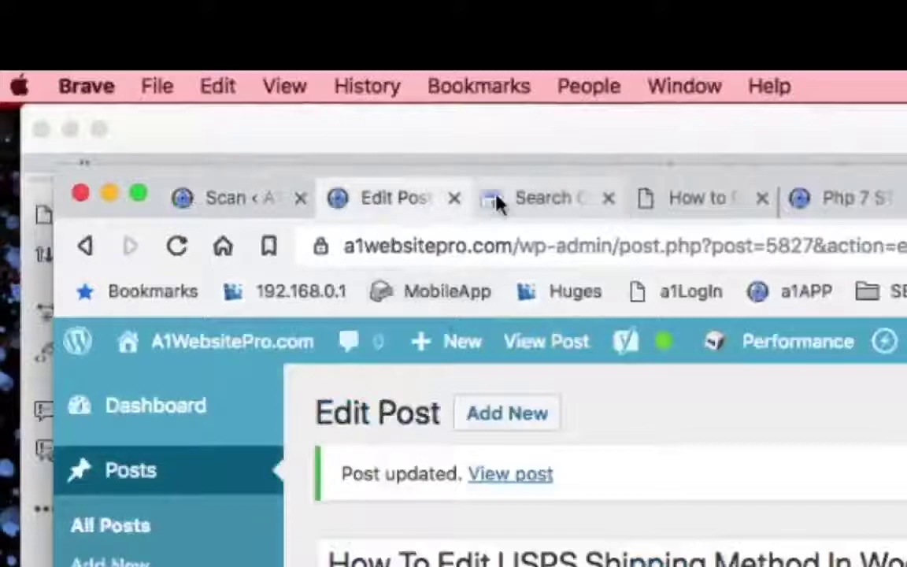
{"action": "mouse_move", "coordinate": [249, 360]}
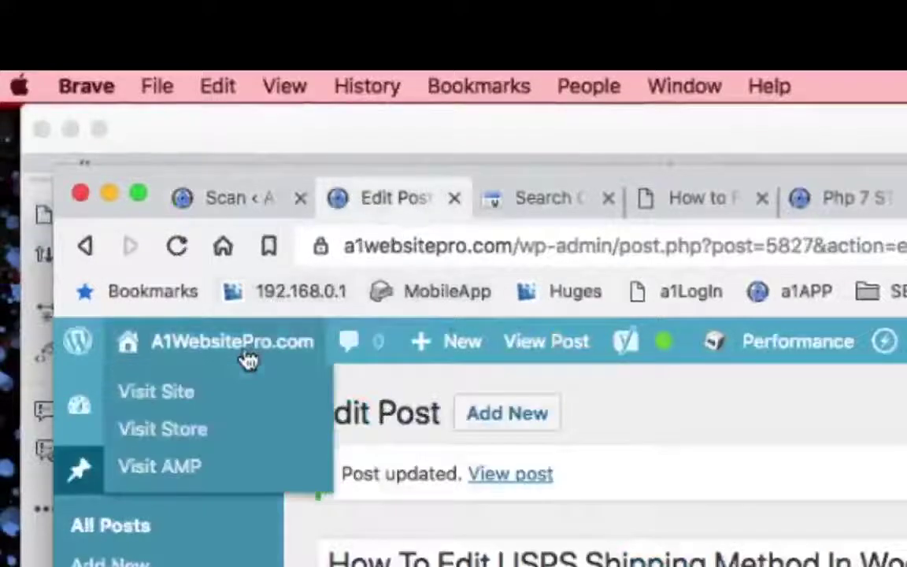
{"action": "left_click", "coordinate": [188, 396], "text": "super"}
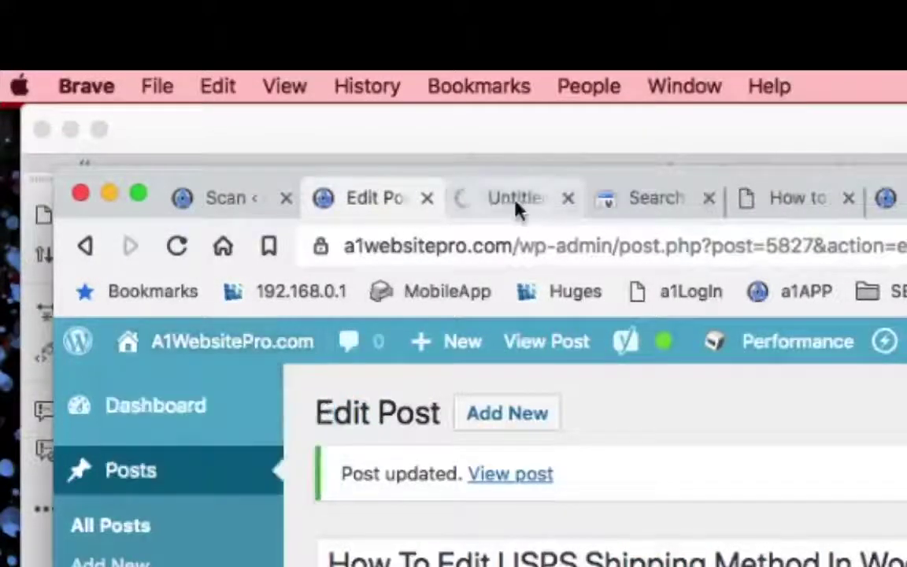
{"action": "left_click", "coordinate": [513, 207]}
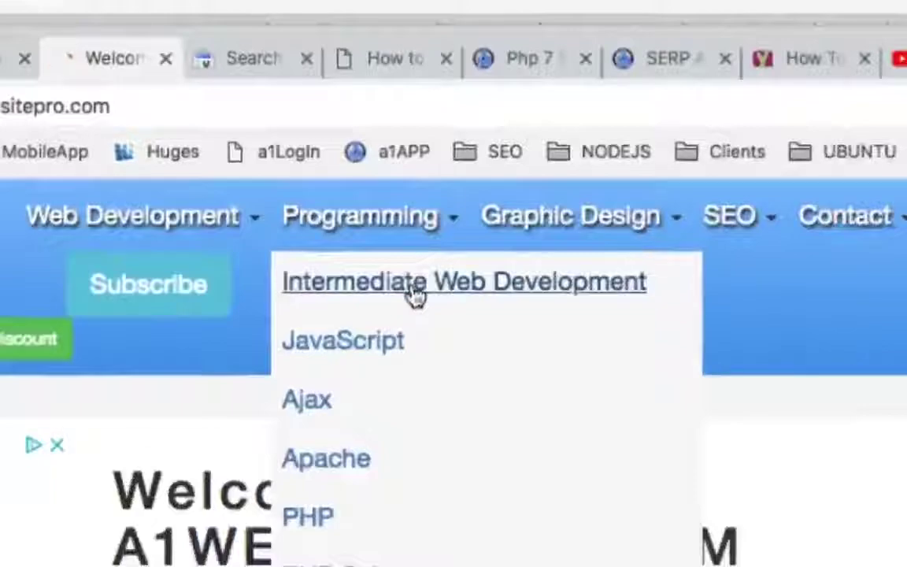
{"action": "left_click", "coordinate": [415, 284]}
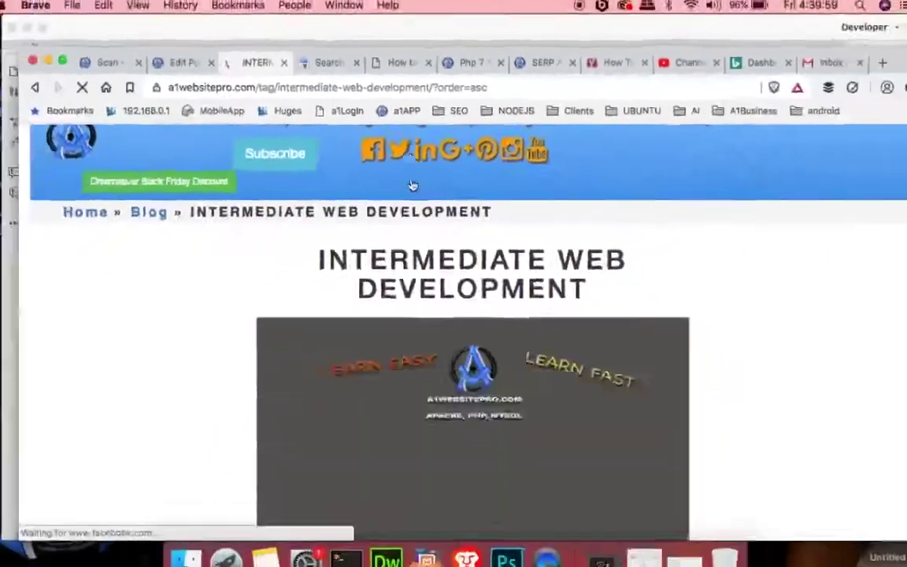
Step: Find the Intermediate Web Development Lessons list on the page and open Lesson 10
{"action": "scroll", "coordinate": [415, 293], "scroll_direction": "down", "scroll_amount": 10}
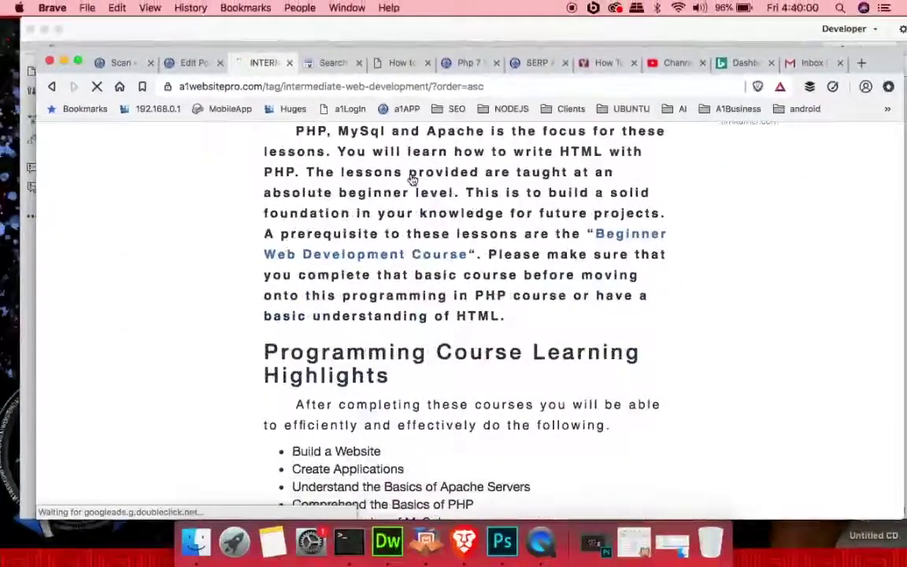
{"action": "scroll", "coordinate": [411, 179], "scroll_direction": "down", "scroll_amount": 6}
{"action": "scroll", "coordinate": [412, 178], "scroll_direction": "up", "scroll_amount": 5}
{"action": "scroll", "coordinate": [410, 177], "scroll_direction": "down", "scroll_amount": 4}
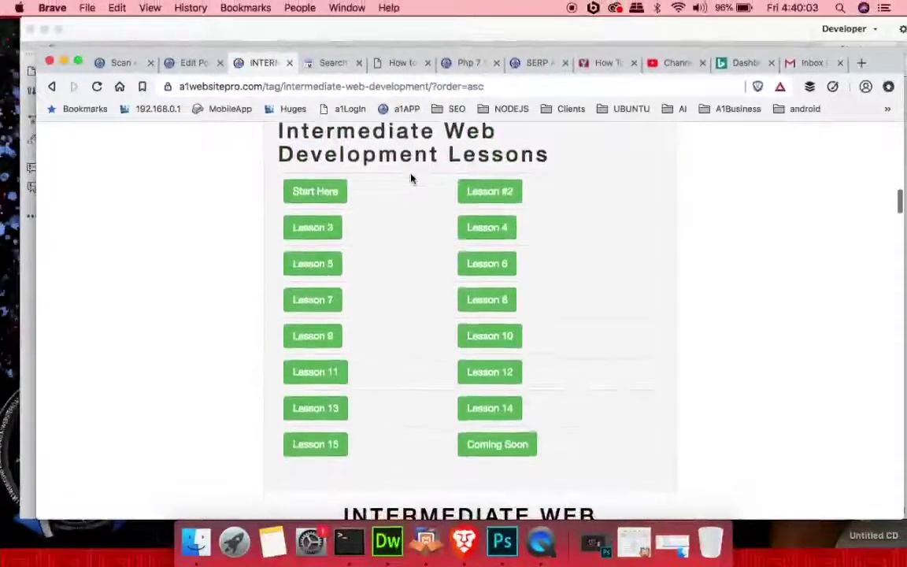
{"action": "left_click", "coordinate": [487, 343]}
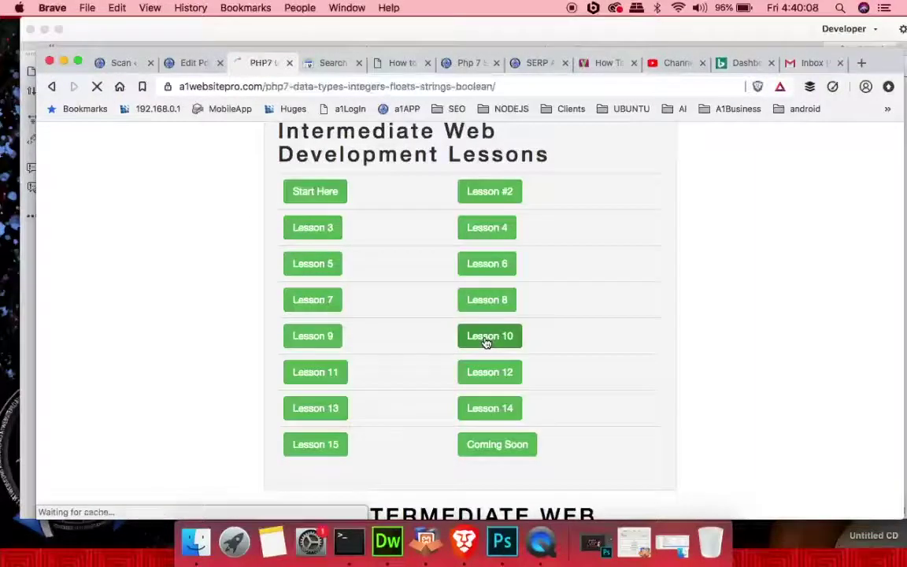
Step: Go to page 2 of the Lesson 10 post and select its web address
{"action": "scroll", "coordinate": [486, 344], "scroll_direction": "down", "scroll_amount": 5}
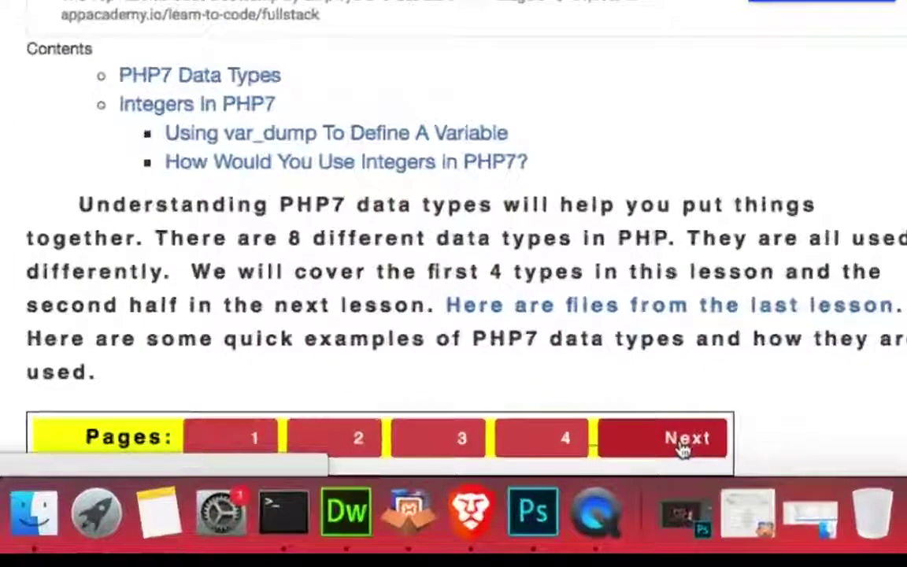
{"action": "left_click", "coordinate": [682, 445]}
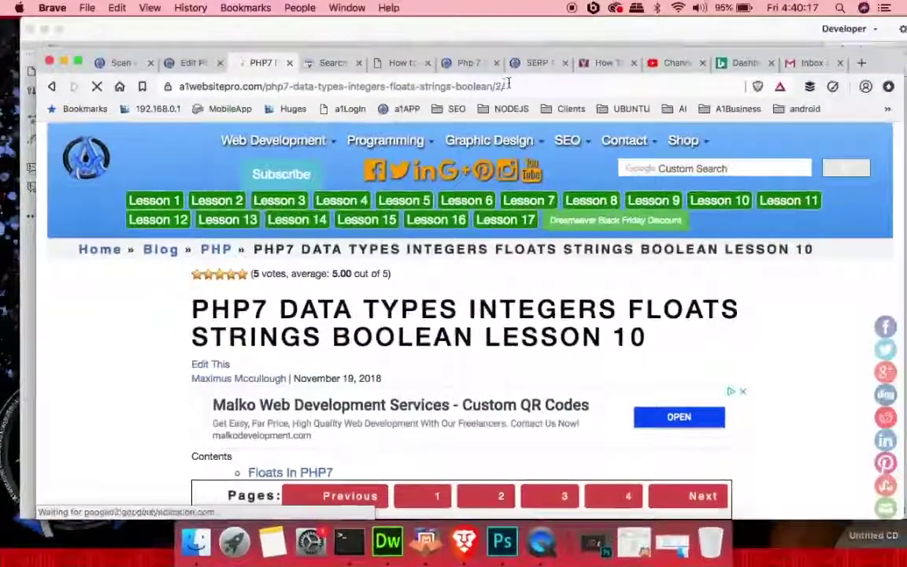
{"action": "left_click", "coordinate": [307, 7]}
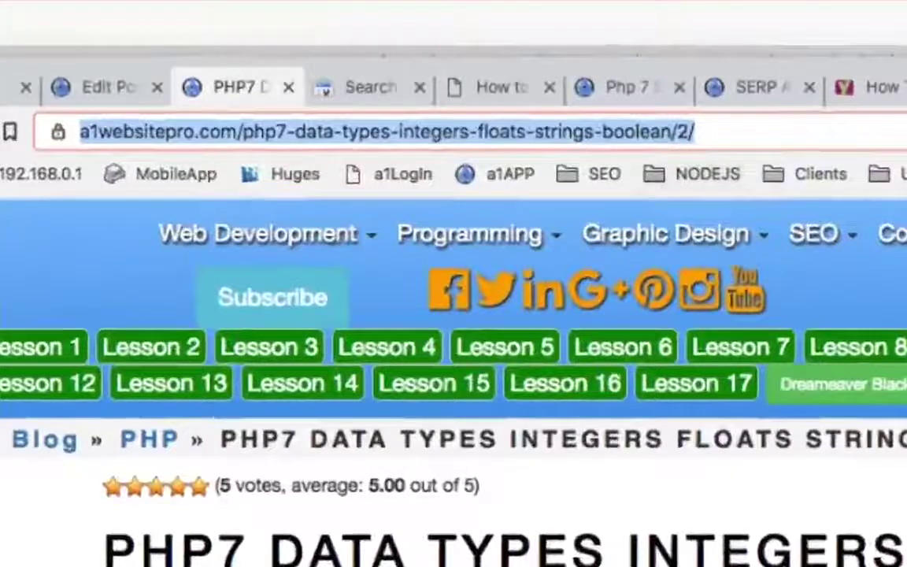
Step: View the source code of the post's second page and search it for "CAN" and "TITLE"
{"action": "right_click", "coordinate": [178, 118]}
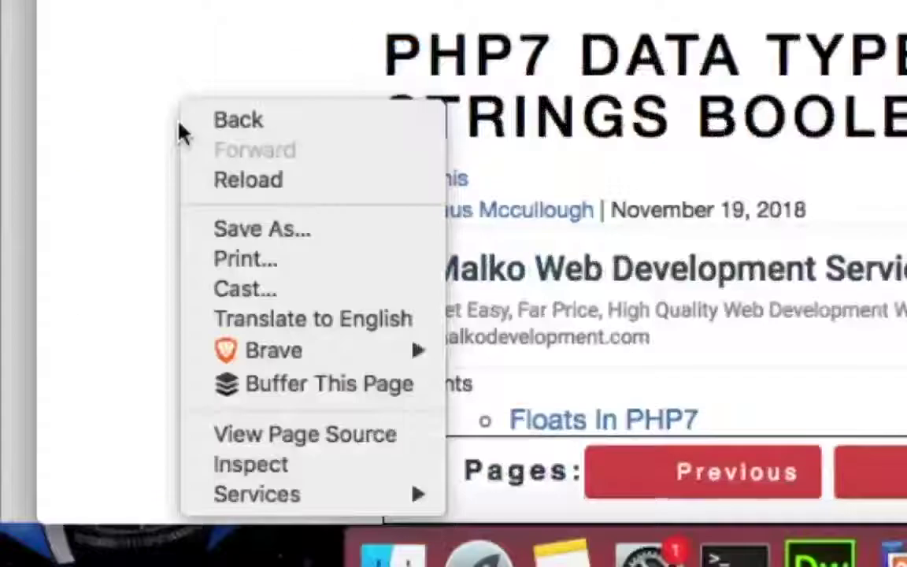
{"action": "left_click", "coordinate": [319, 439]}
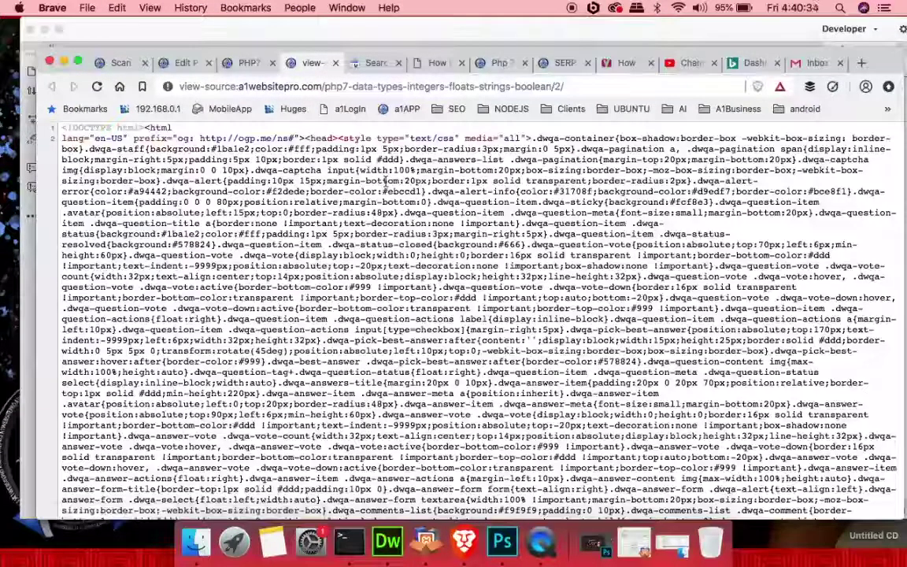
{"action": "key", "text": "super+f"}
{"action": "type", "text": "CAN"}
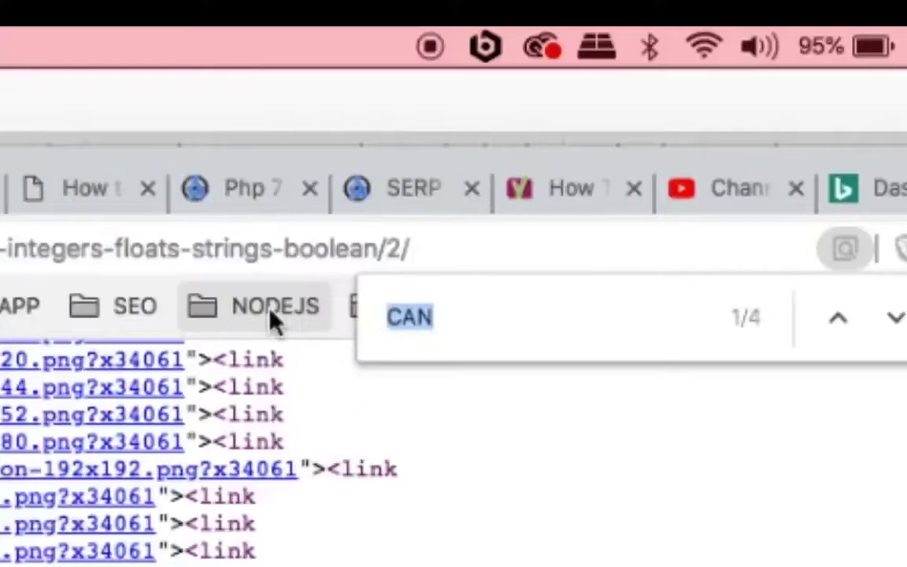
{"action": "type", "text": "TITLE"}
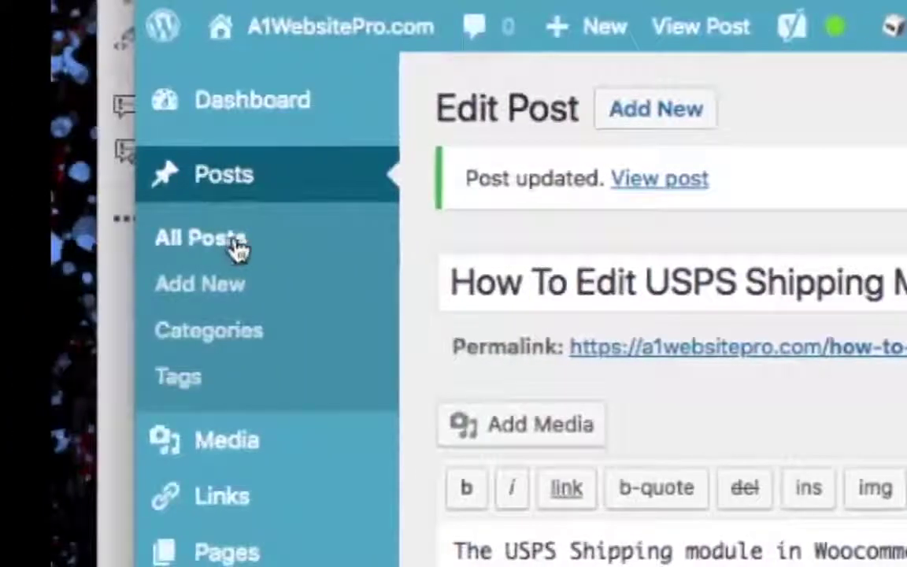
Step: Search the WordPress posts for "PHP7 DATA TYPES" and open the Lesson 10 post for editing
{"action": "left_click", "coordinate": [456, 163]}
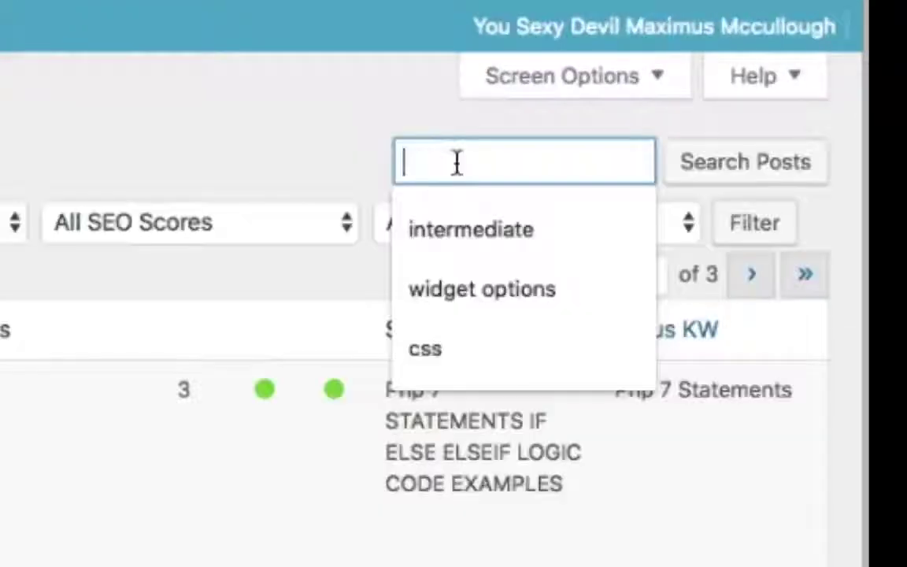
{"action": "type", "text": "PHP7 DATA TYPES"}
{"action": "left_click", "coordinate": [740, 166]}
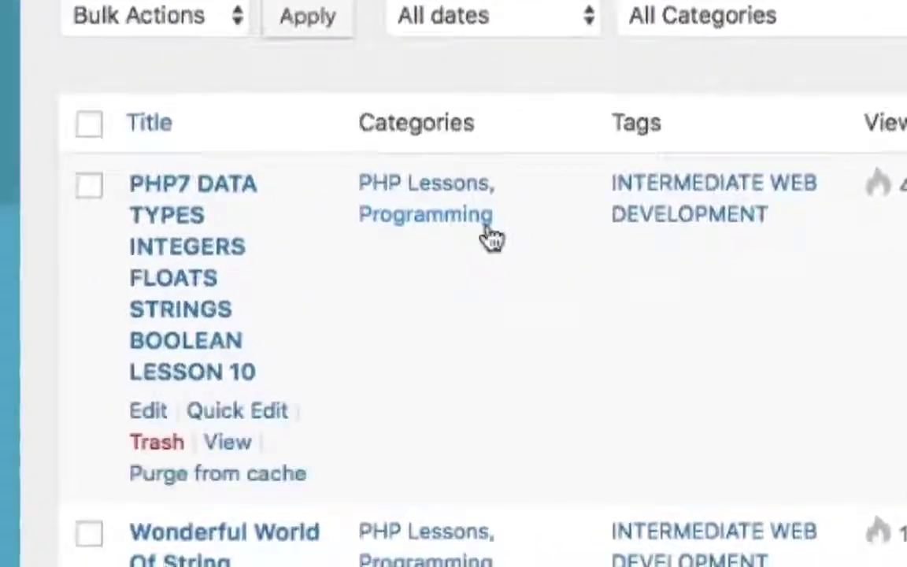
{"action": "left_click", "coordinate": [153, 419]}
Step: Open the Yoast snippet editor of the Lesson 10 post and append the Page variable to the SEO title
{"action": "scroll", "coordinate": [473, 315], "scroll_direction": "down", "scroll_amount": 20}
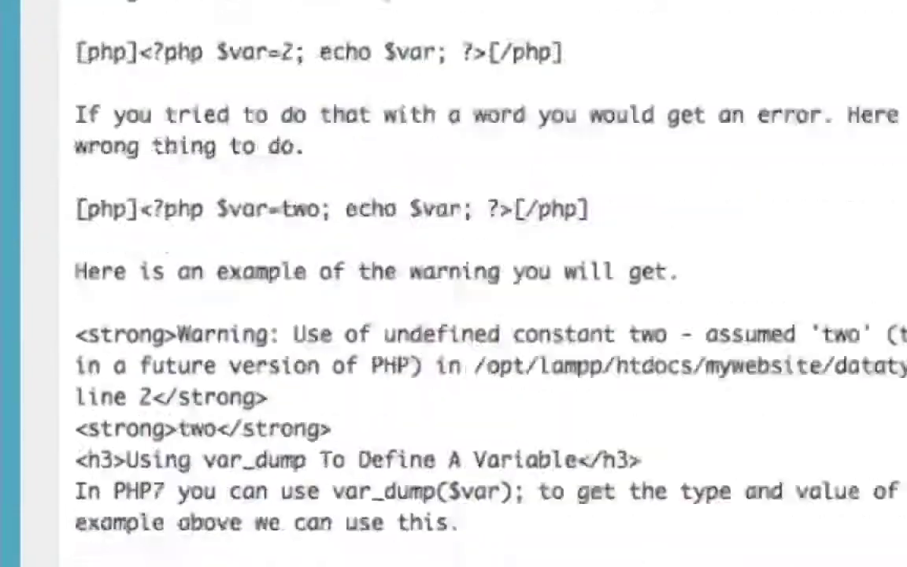
{"action": "scroll", "coordinate": [472, 315], "scroll_direction": "down", "scroll_amount": 15}
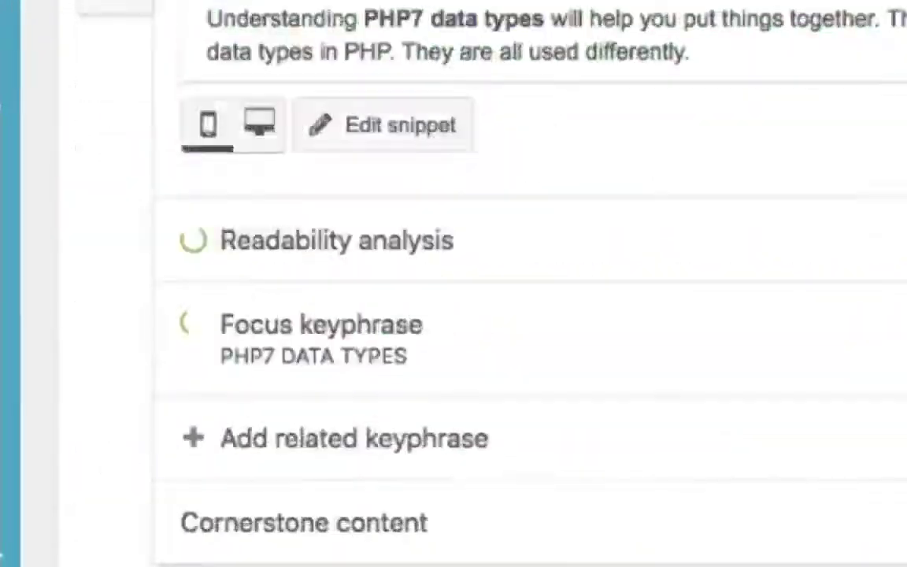
{"action": "scroll", "coordinate": [473, 315], "scroll_direction": "up", "scroll_amount": 10}
{"action": "scroll", "coordinate": [472, 315], "scroll_direction": "up", "scroll_amount": 5}
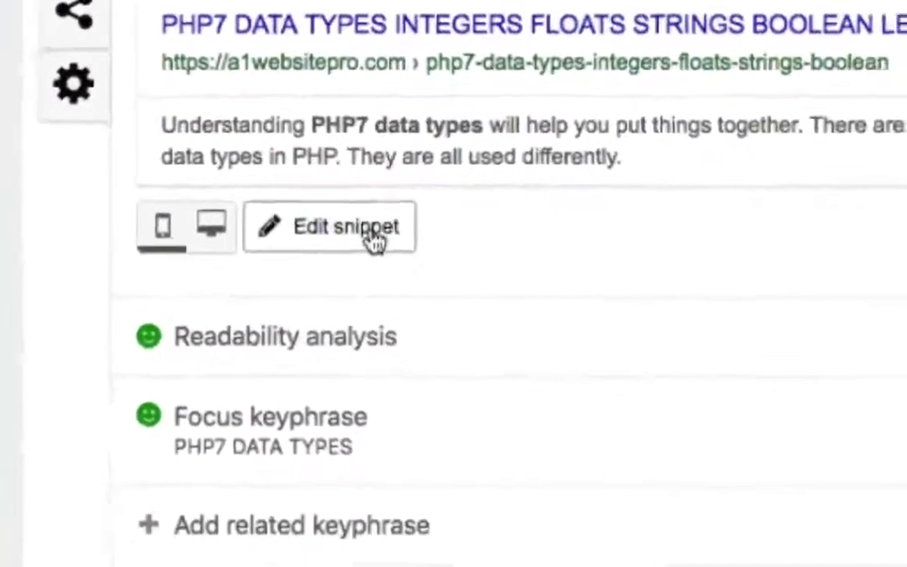
{"action": "left_click", "coordinate": [432, 270]}
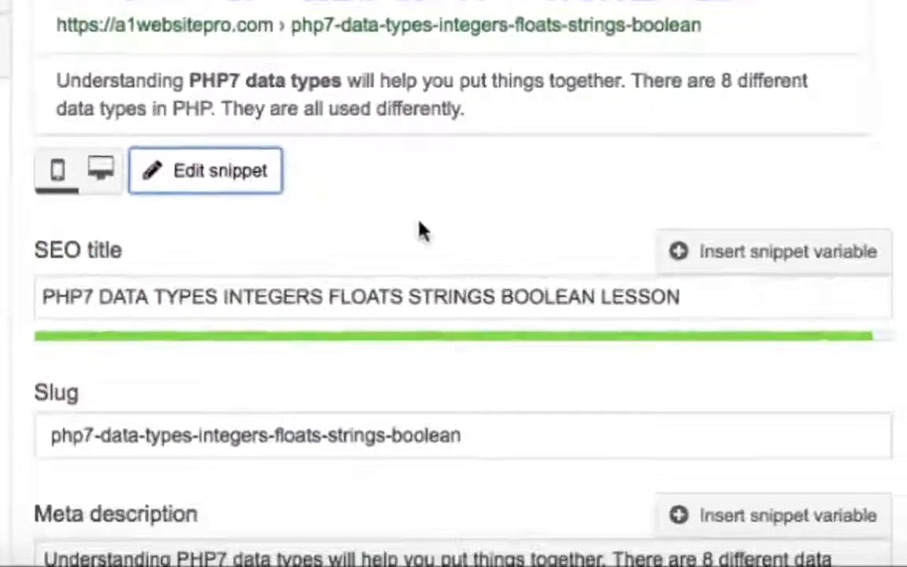
{"action": "left_click", "coordinate": [729, 297]}
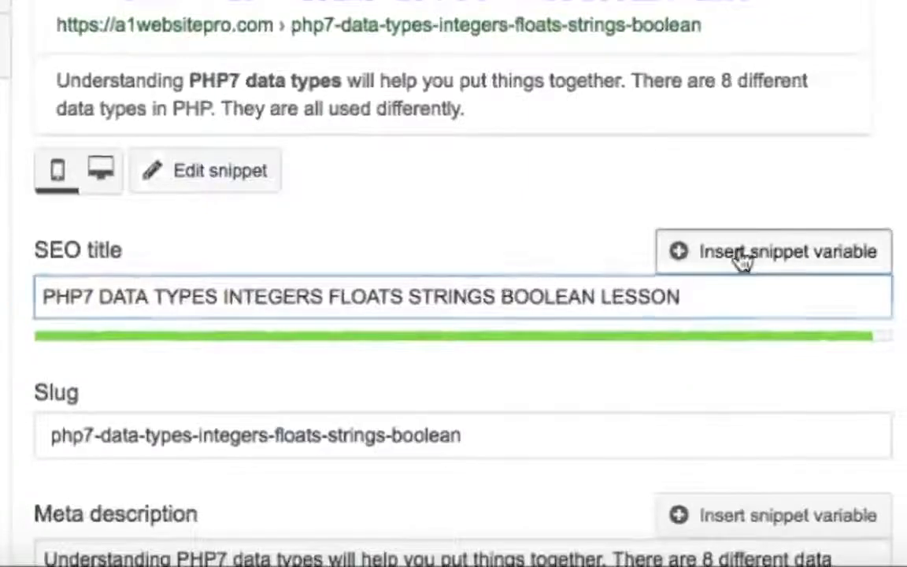
{"action": "left_click", "coordinate": [740, 257]}
{"action": "type", "text": "PAGE"}
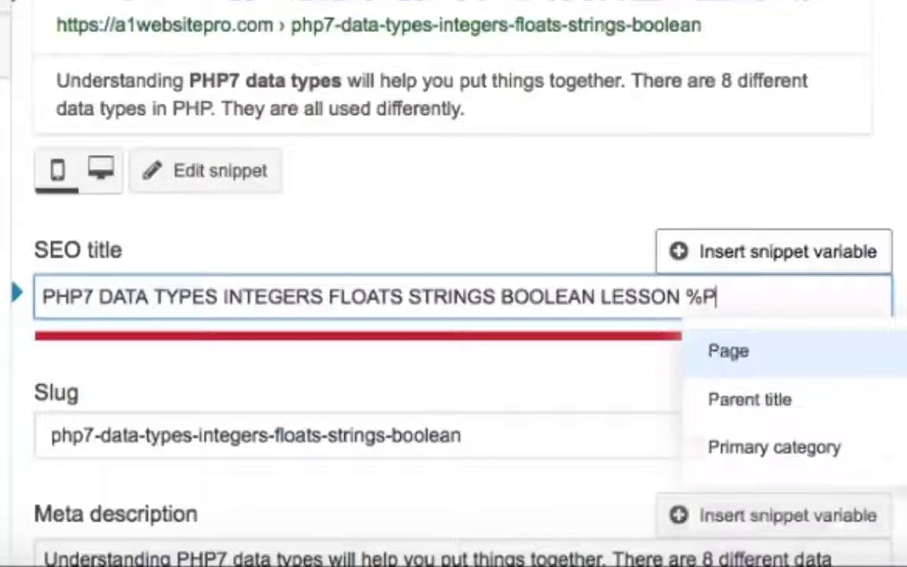
{"action": "left_click", "coordinate": [721, 378]}
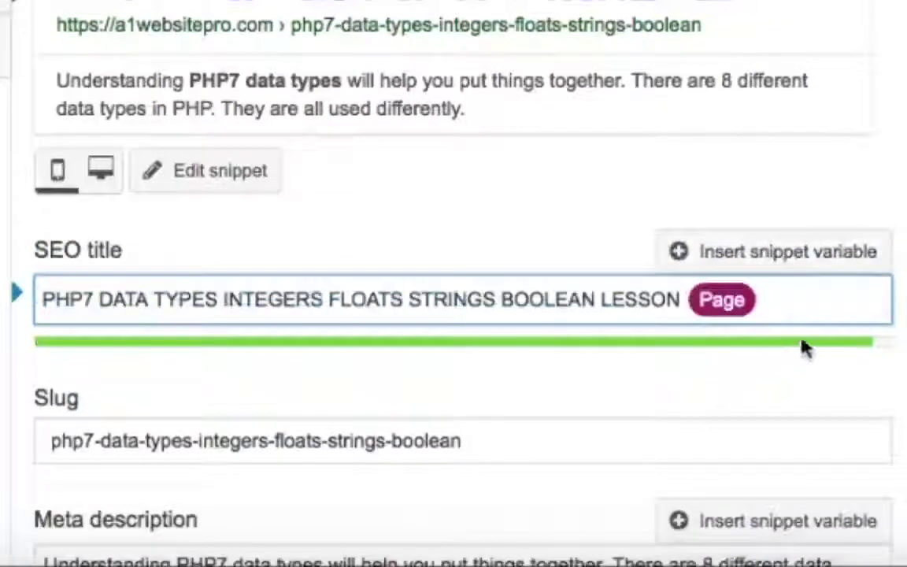
Step: Insert the Page variable at the end of the Lesson 10 post's meta description
{"action": "scroll", "coordinate": [797, 235], "scroll_direction": "down", "scroll_amount": 3}
{"action": "scroll", "coordinate": [801, 245], "scroll_direction": "down", "scroll_amount": 1}
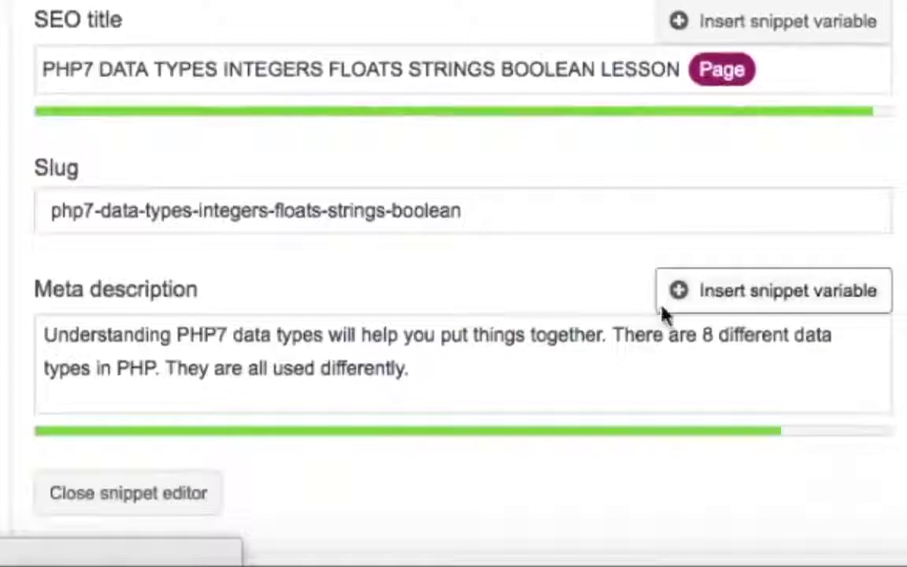
{"action": "left_click", "coordinate": [493, 369]}
{"action": "type", "text": "%PAGE"}
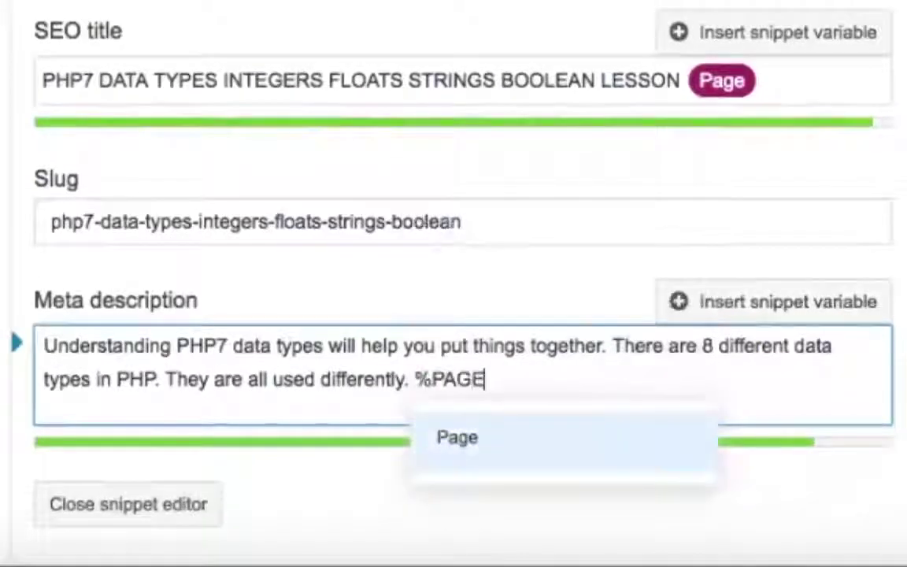
{"action": "left_click", "coordinate": [452, 463]}
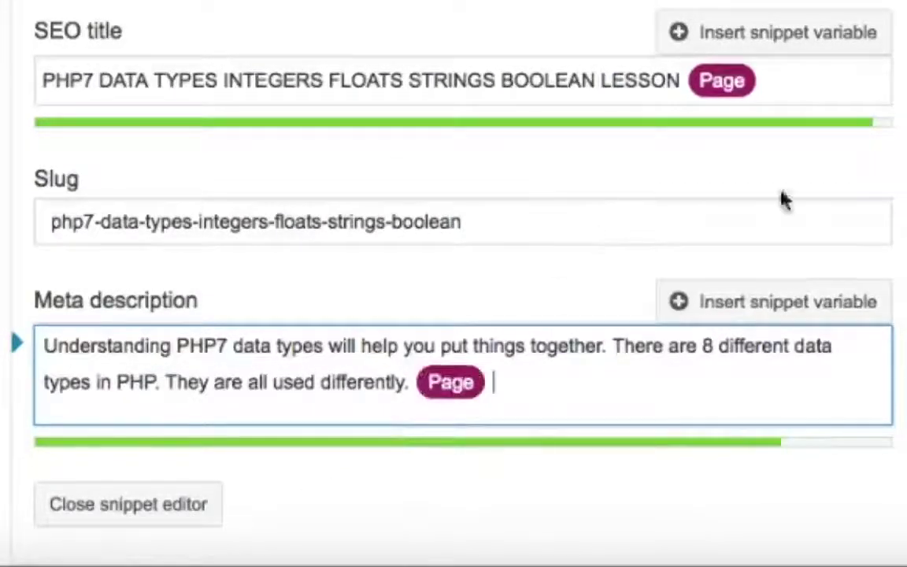
Step: Close the snippet editor and update the Lesson 10 post
{"action": "left_click", "coordinate": [129, 504]}
{"action": "scroll", "coordinate": [454, 283], "scroll_direction": "up", "scroll_amount": 5}
{"action": "left_click", "coordinate": [714, 214]}
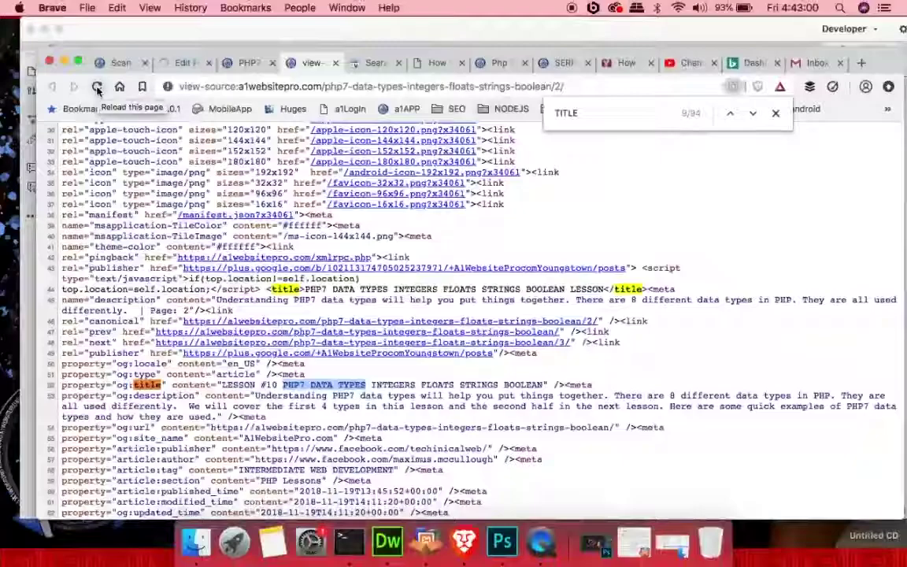
Step: Reload the page source, search for "title", and check the page numbering in the title tag and meta description
{"action": "left_click", "coordinate": [97, 89]}
{"action": "key", "text": "super+f"}
{"action": "type", "text": "title"}
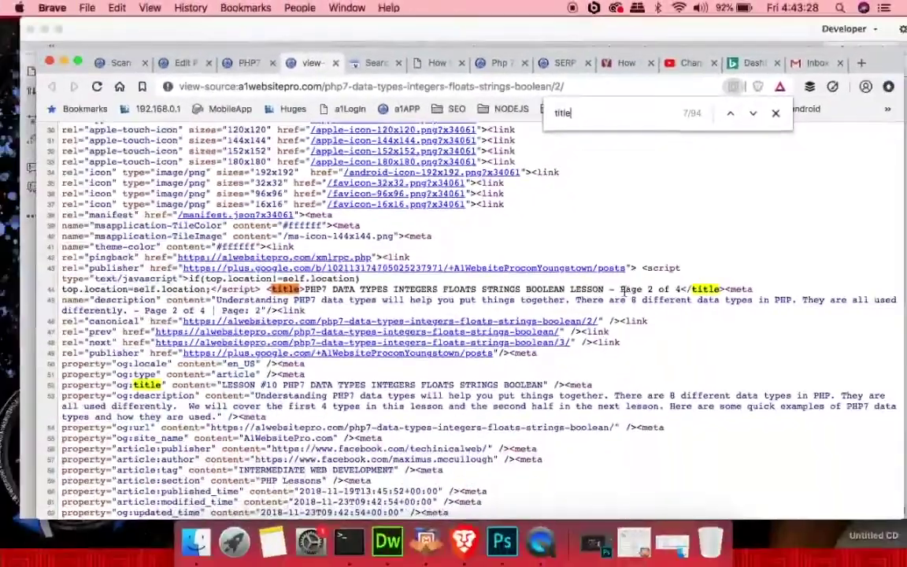
{"action": "left_click_drag", "start_coordinate": [620, 290], "coordinate": [677, 289]}
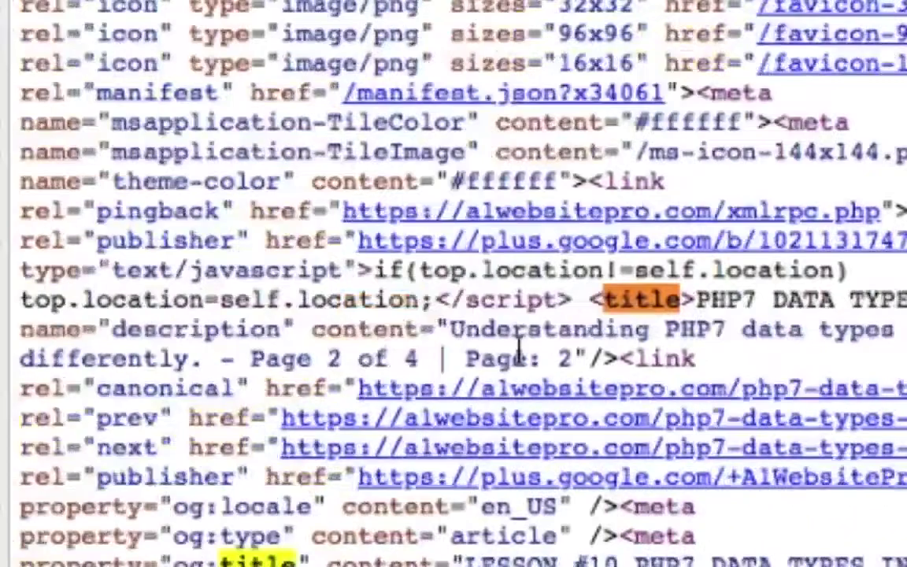
{"action": "left_click_drag", "start_coordinate": [254, 360], "coordinate": [582, 346]}
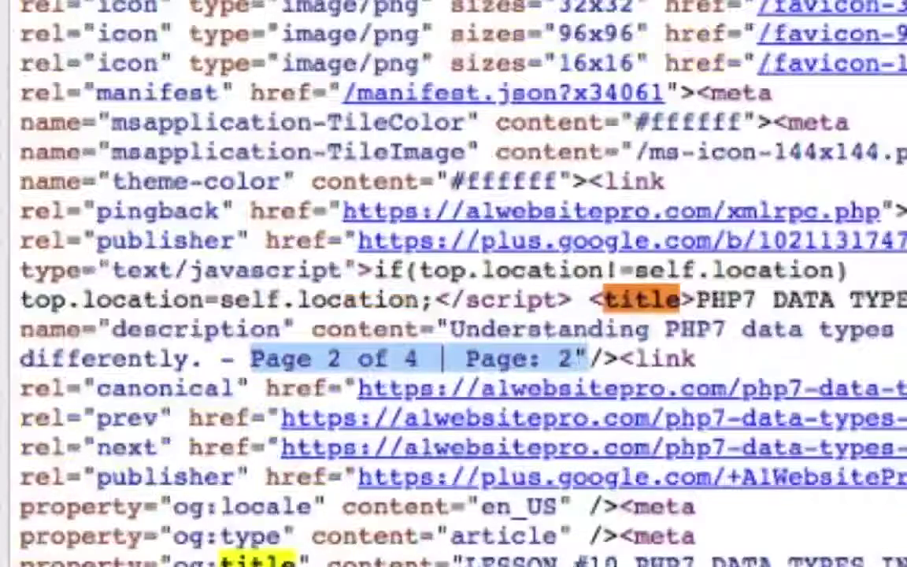